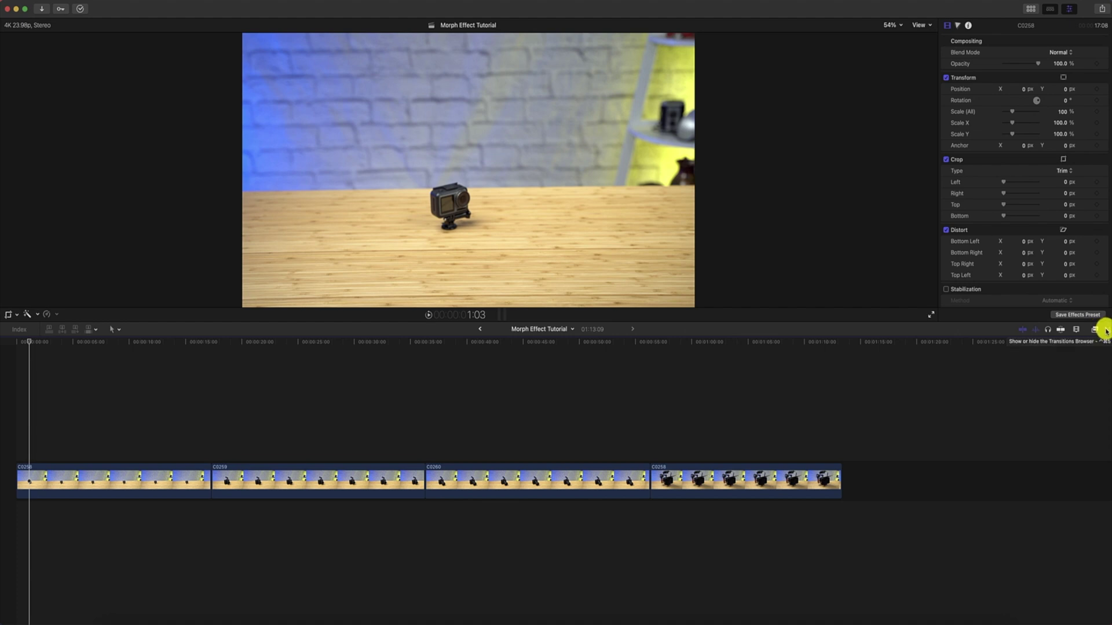
Add overlapping Flow transitions at the three joins, shortening the project from 01:13:09 to 01:12:21
left_click(1105, 329)
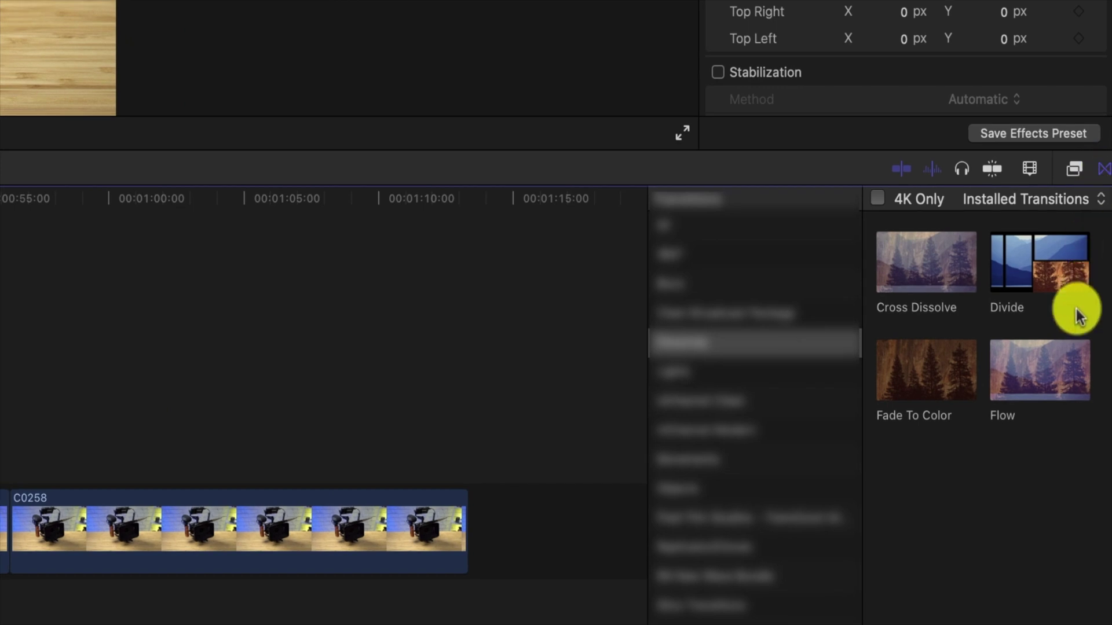
left_click(1085, 410)
left_click_drag(1051, 362, 0, 501)
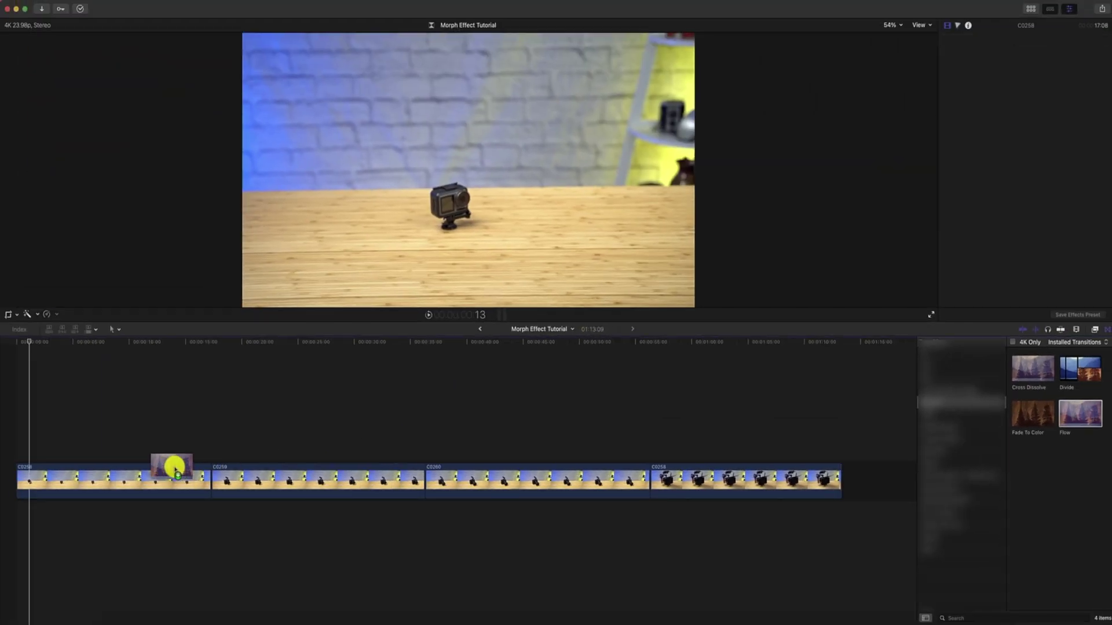
left_click_drag(176, 469, 214, 482)
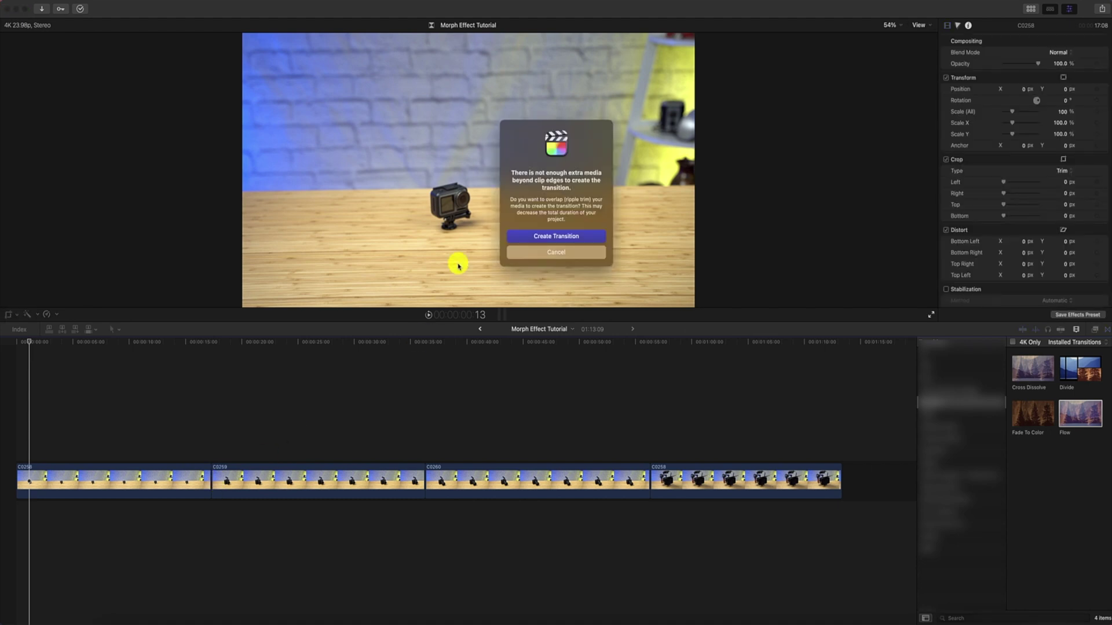
left_click(536, 236)
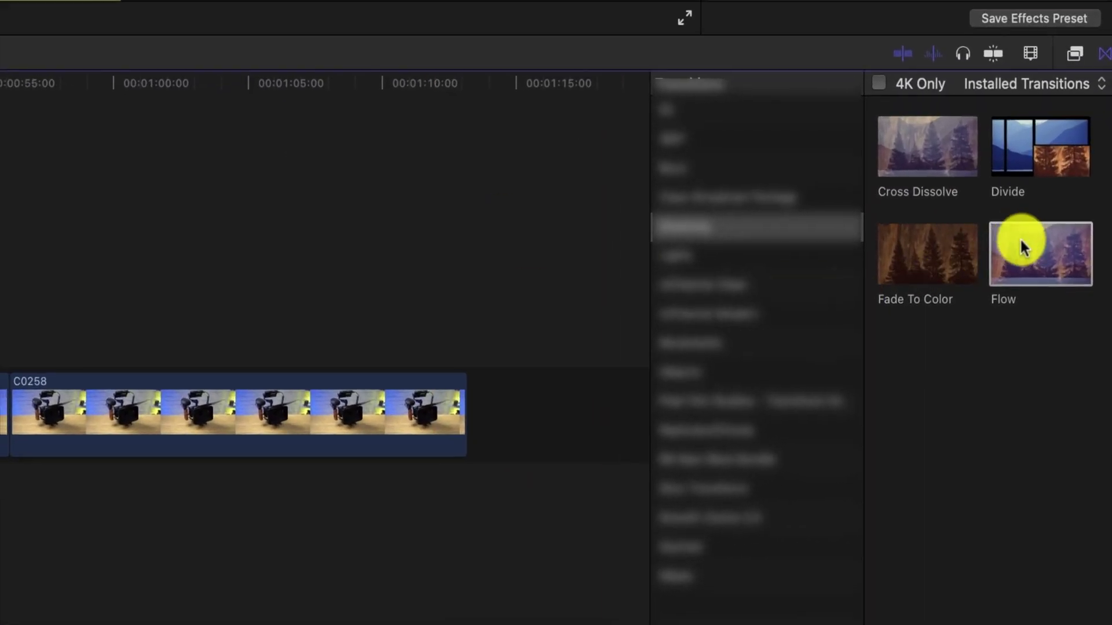
left_click_drag(1071, 406, 905, 426)
left_click_drag(908, 364, 291, 440)
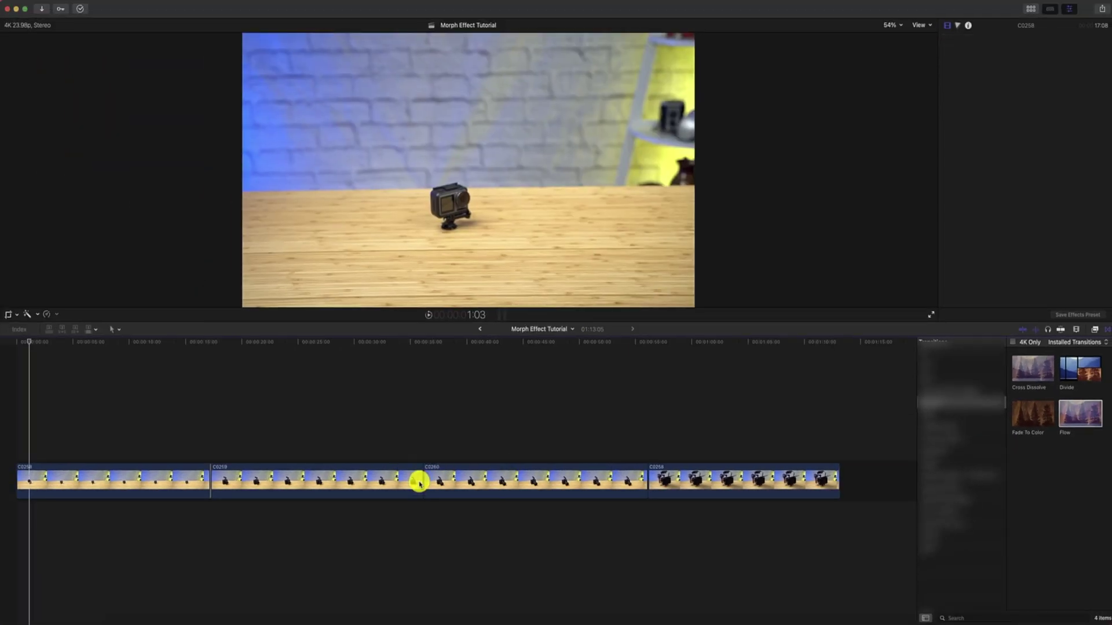
left_click_drag(419, 483, 420, 483)
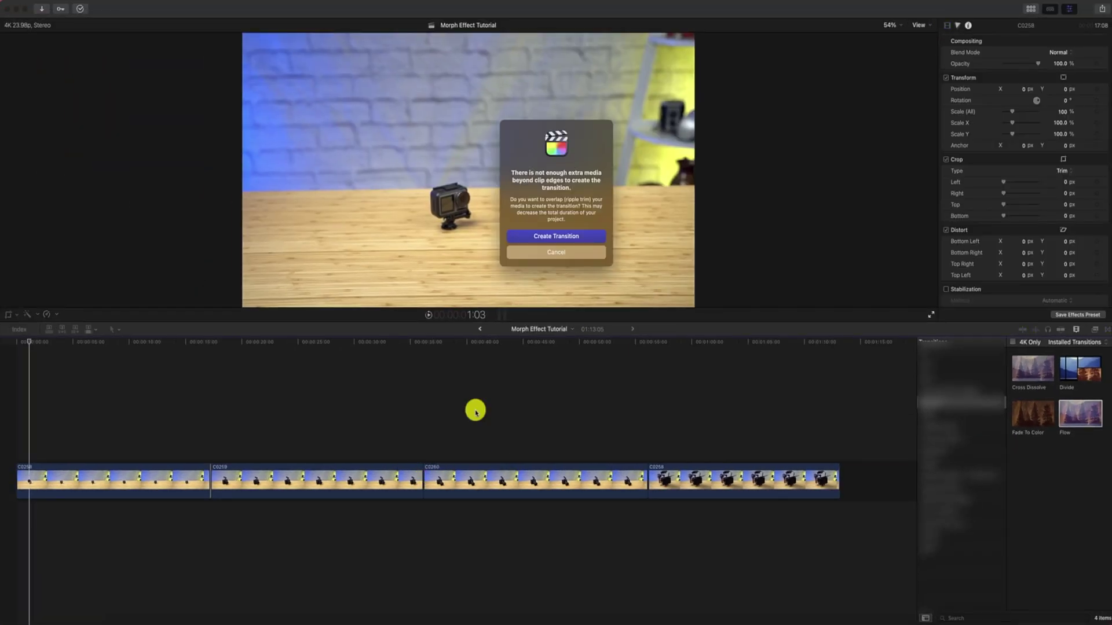
left_click(545, 240)
left_click_drag(1071, 408, 612, 476)
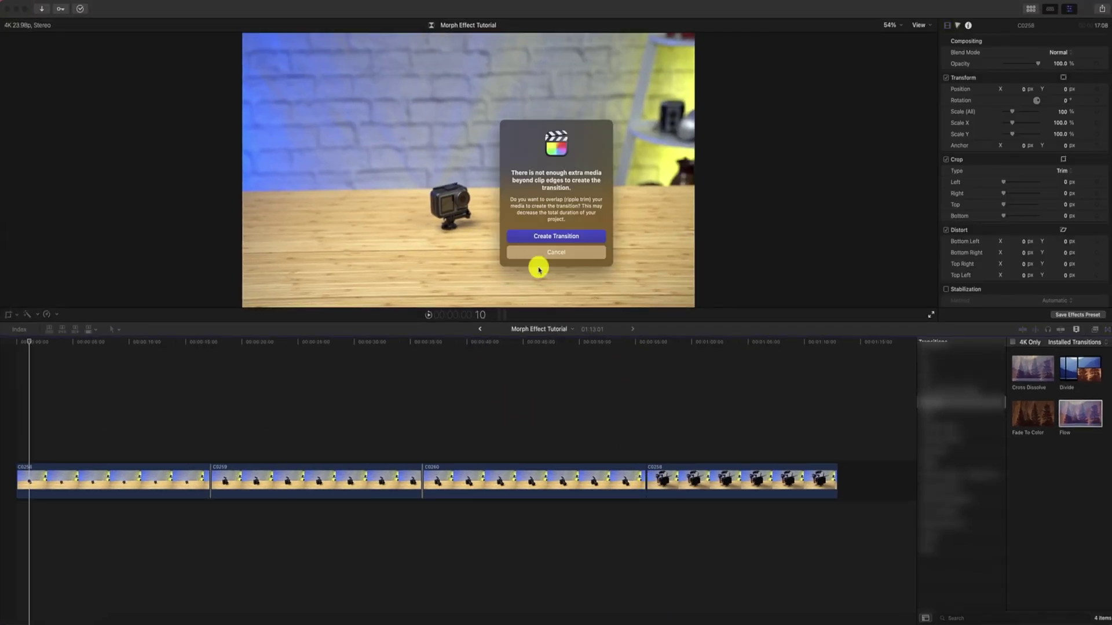
left_click(545, 240)
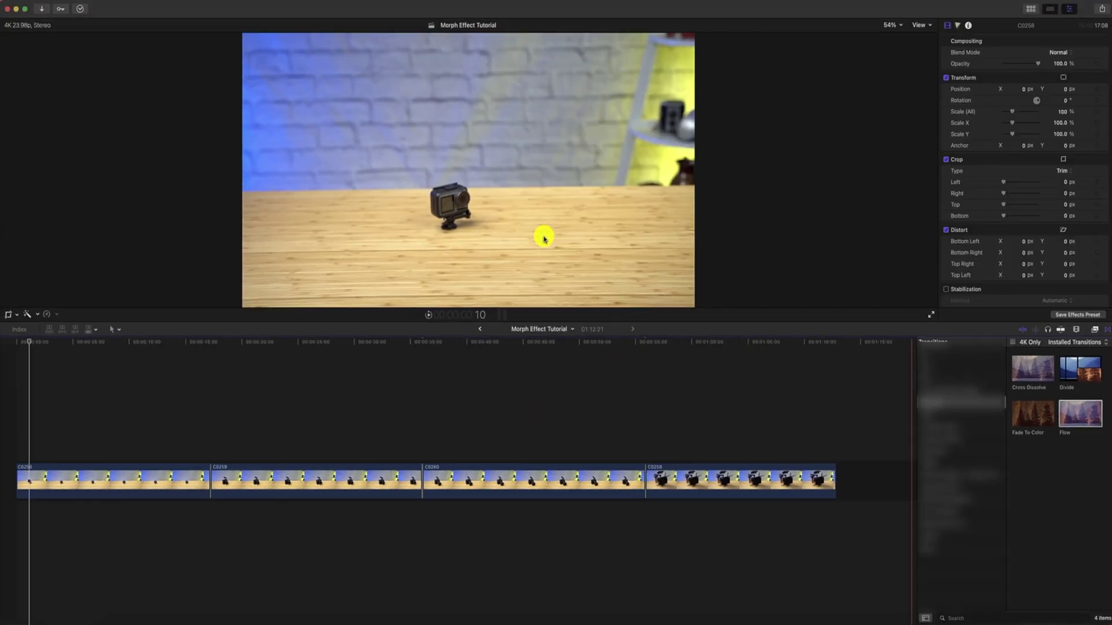
Select every clip and Flow transition in the timeline with Cmd+A and bring up its context menu
left_click(153, 482)
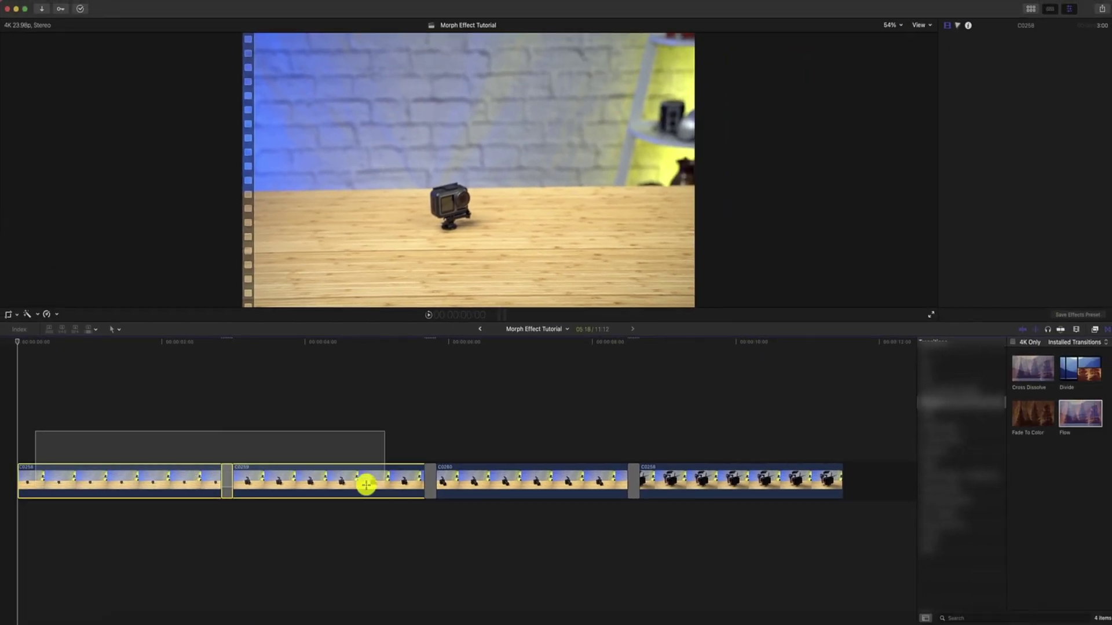
scroll(650, 531, "right", 10)
key("super+a")
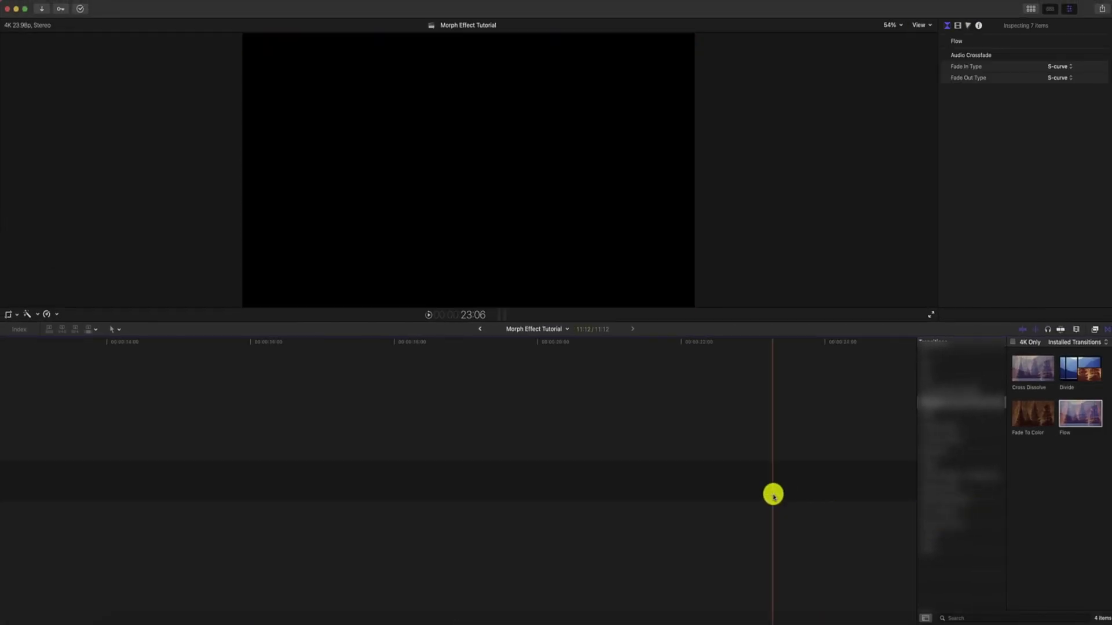
scroll(773, 496, "left", 10)
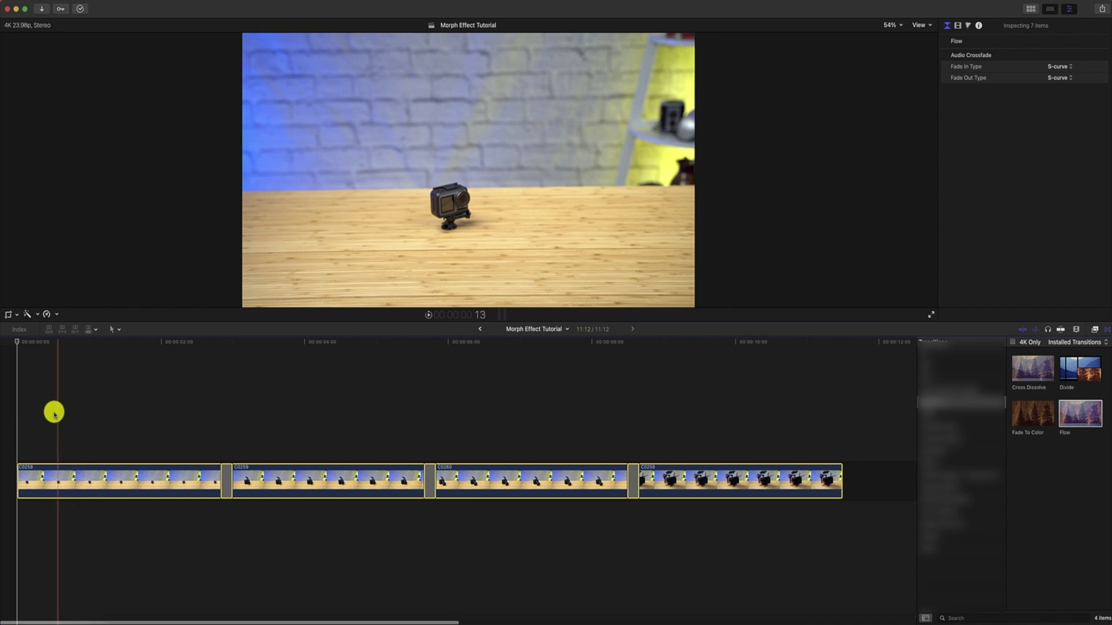
right_click(90, 472)
Make a compound clip named 'Morph Effect Tutorial Clip' from the selection and play it back
left_click(125, 444)
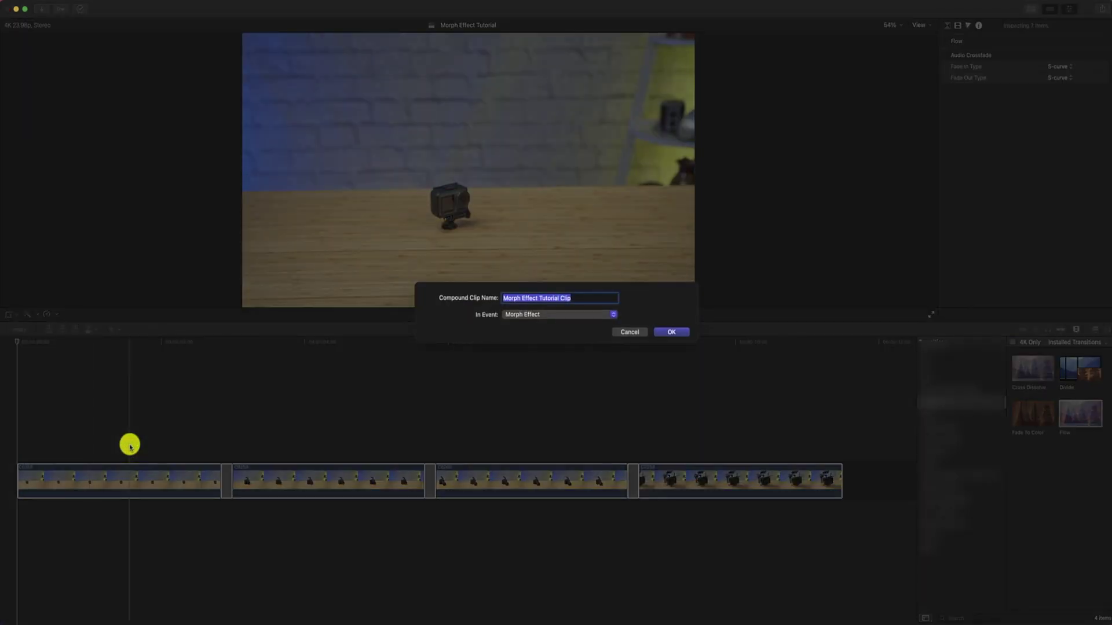
left_click(671, 332)
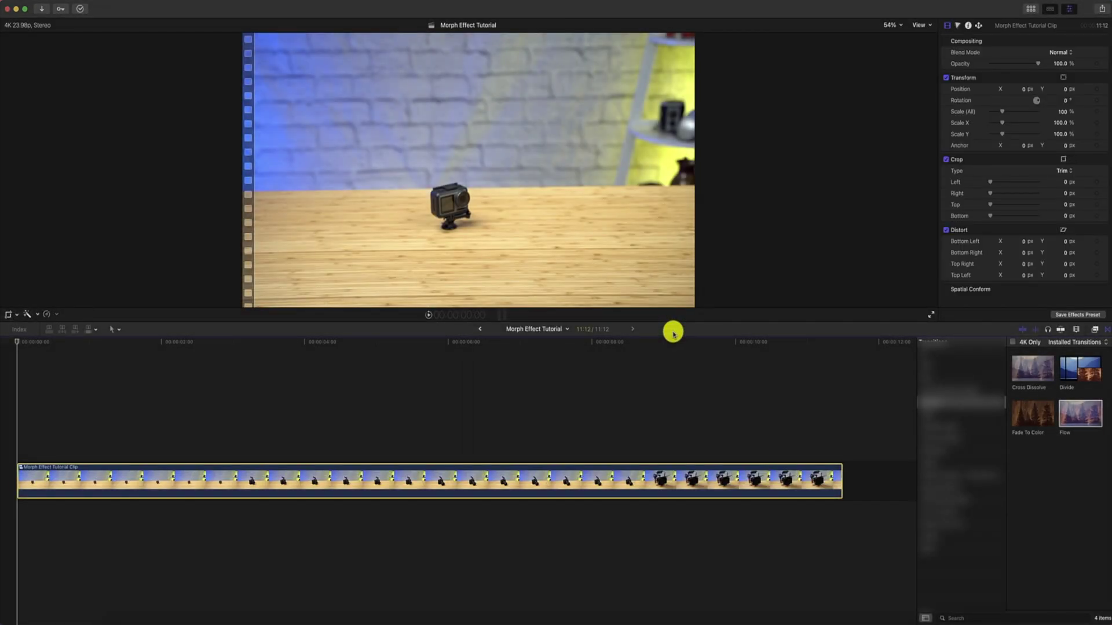
key("space")
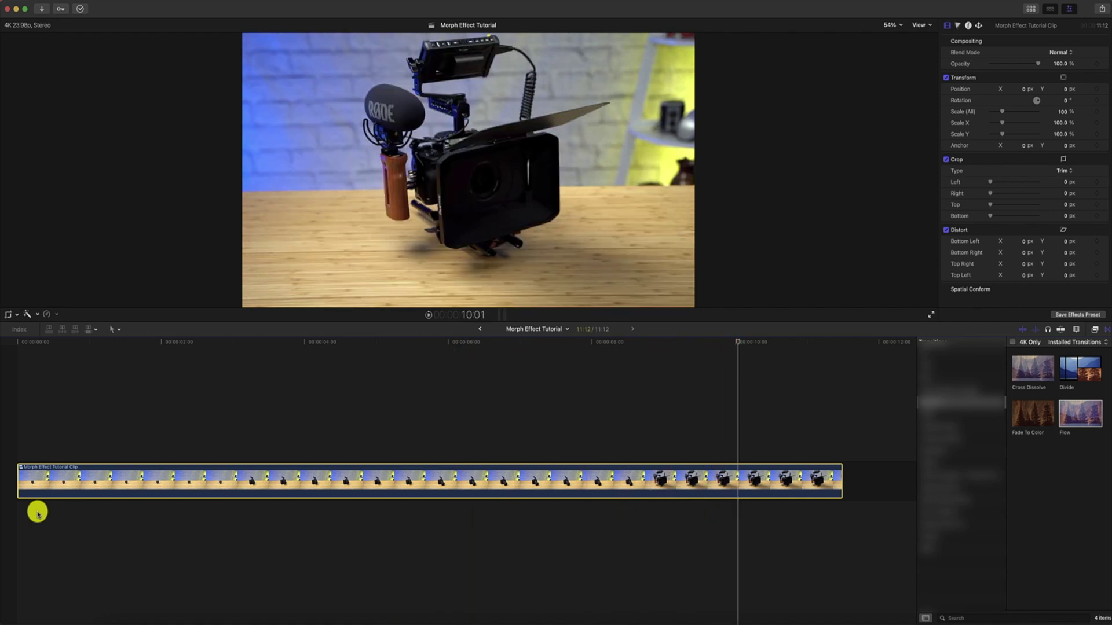
Duplicate the compound clip into three back-to-back copies totalling 34:12, then fit the timeline view
key("super+minus")
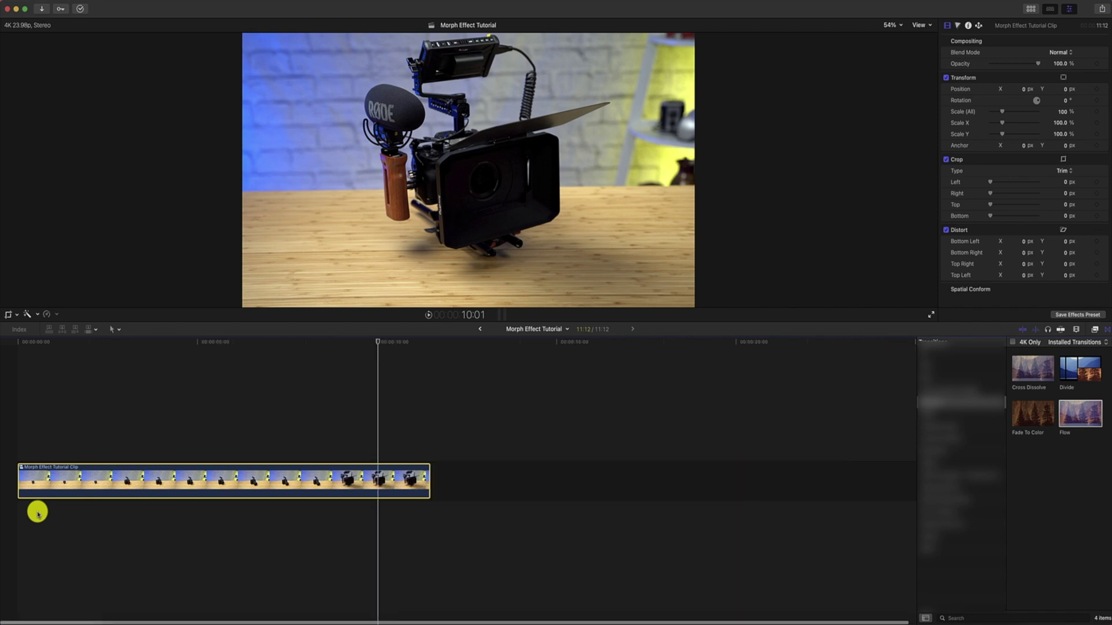
key("s")
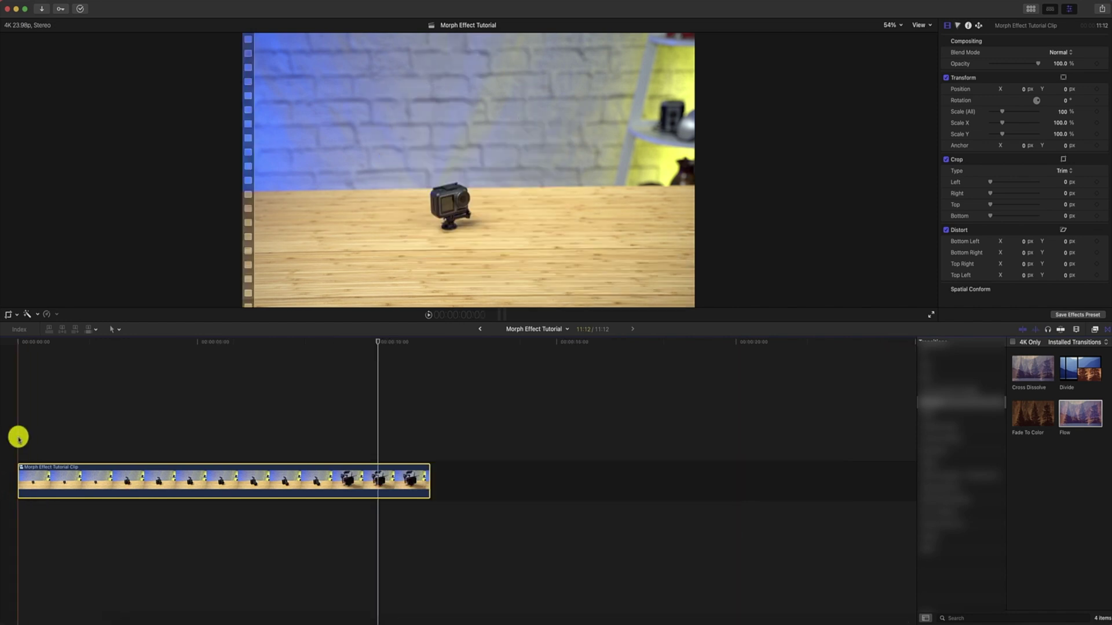
left_click(1106, 330)
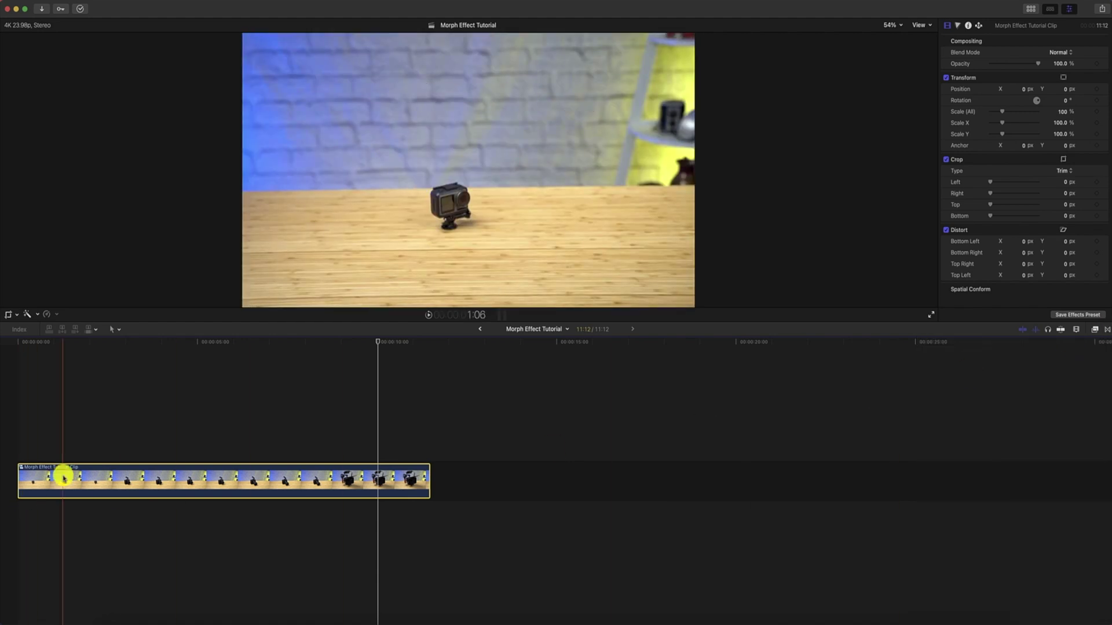
left_click_drag(62, 478, 876, 476)
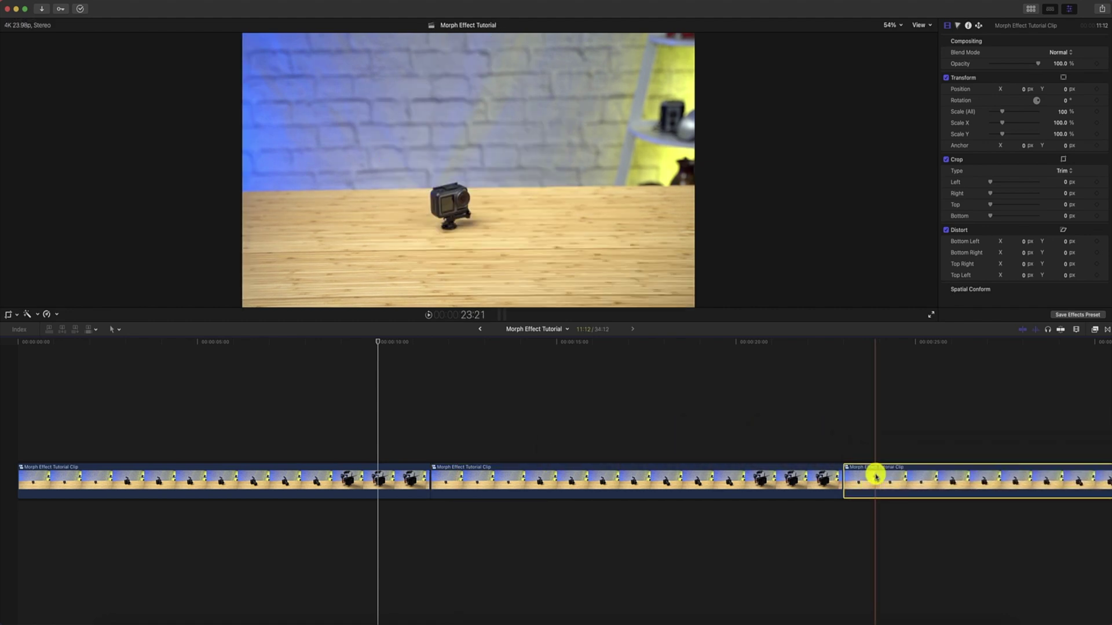
key("shift+z")
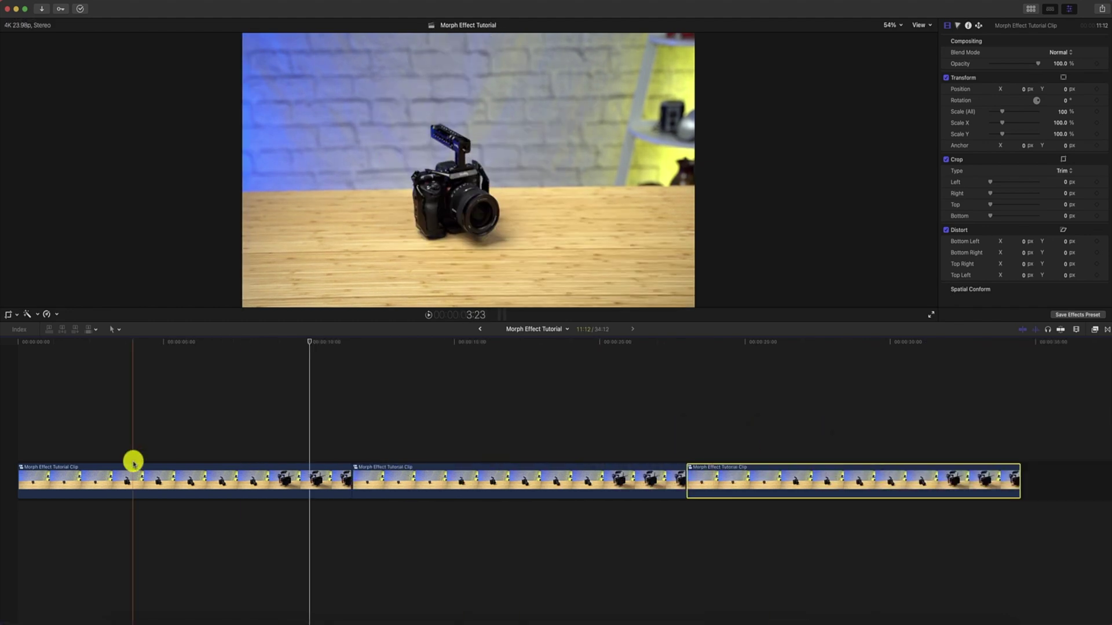
left_click_drag(33, 442, 573, 489)
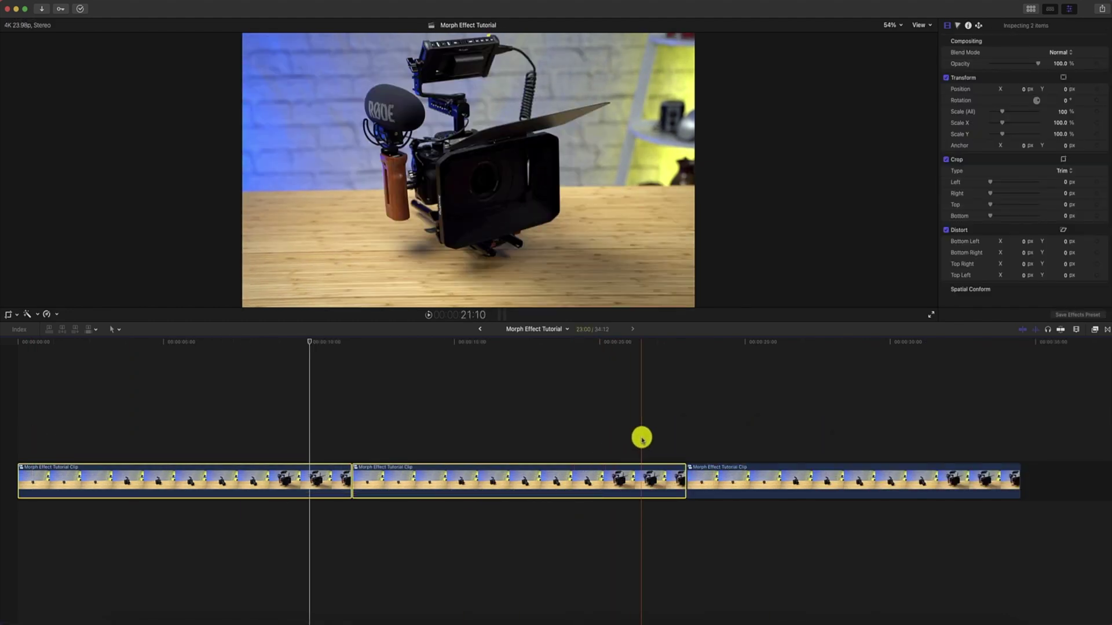
left_click(651, 436)
Place overlapping Flow transitions at both joins between the copies, trimming the project to 34:04
left_click(1106, 329)
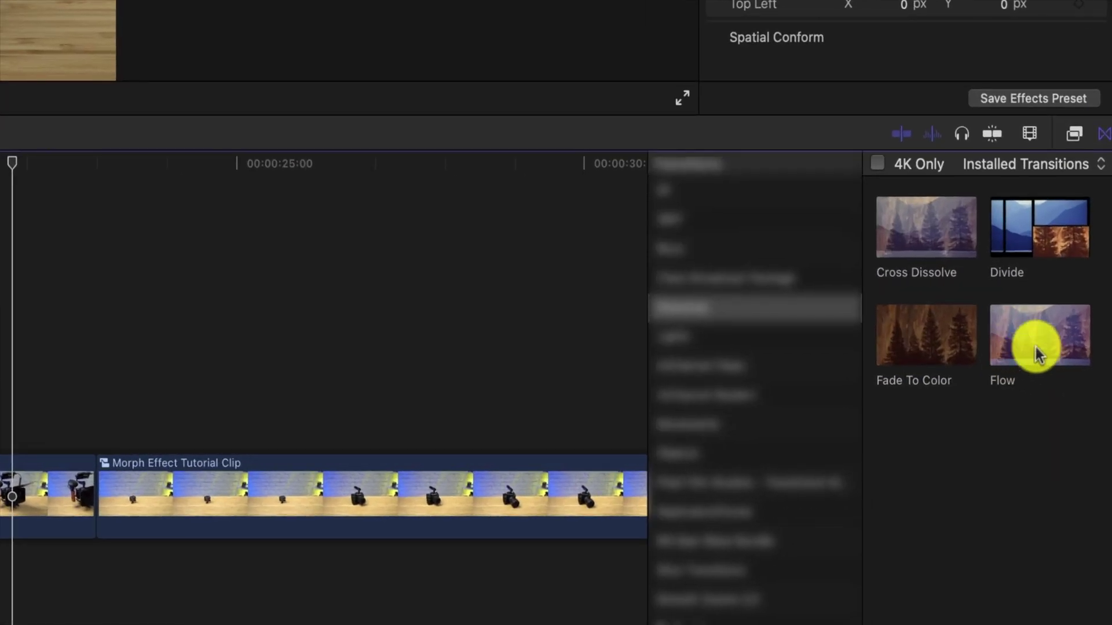
left_click_drag(1037, 351, 429, 297)
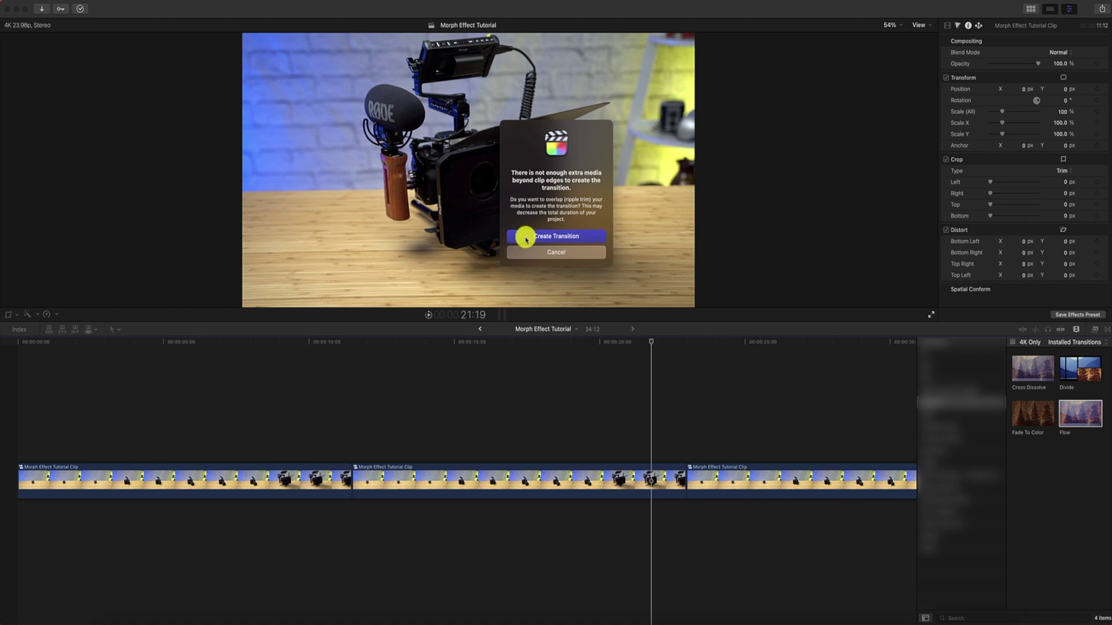
left_click(525, 236)
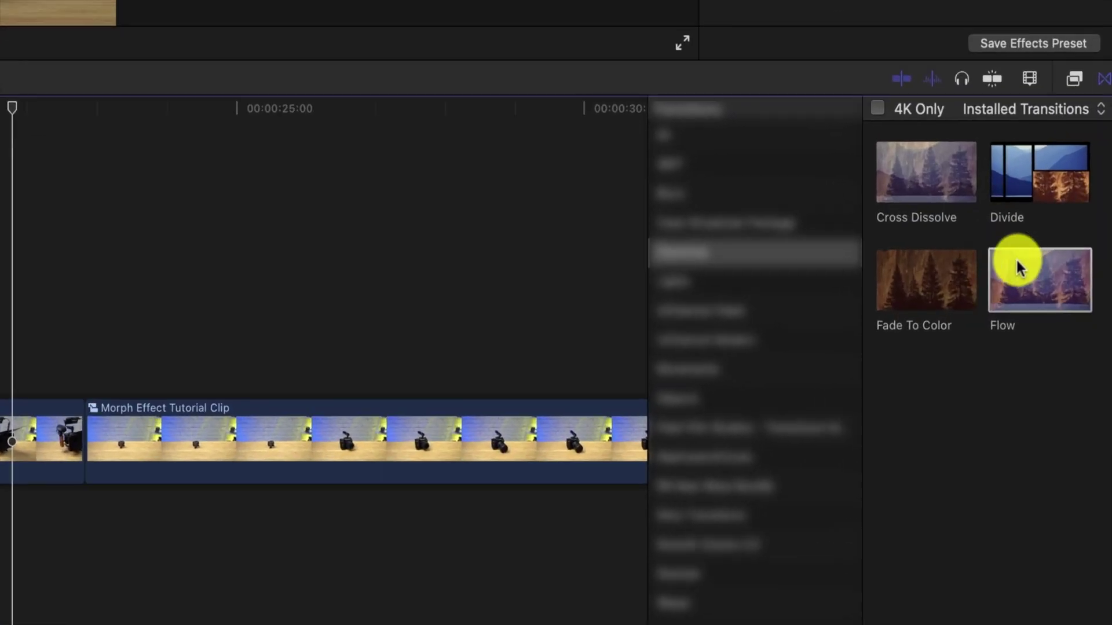
left_click_drag(1072, 405, 827, 419)
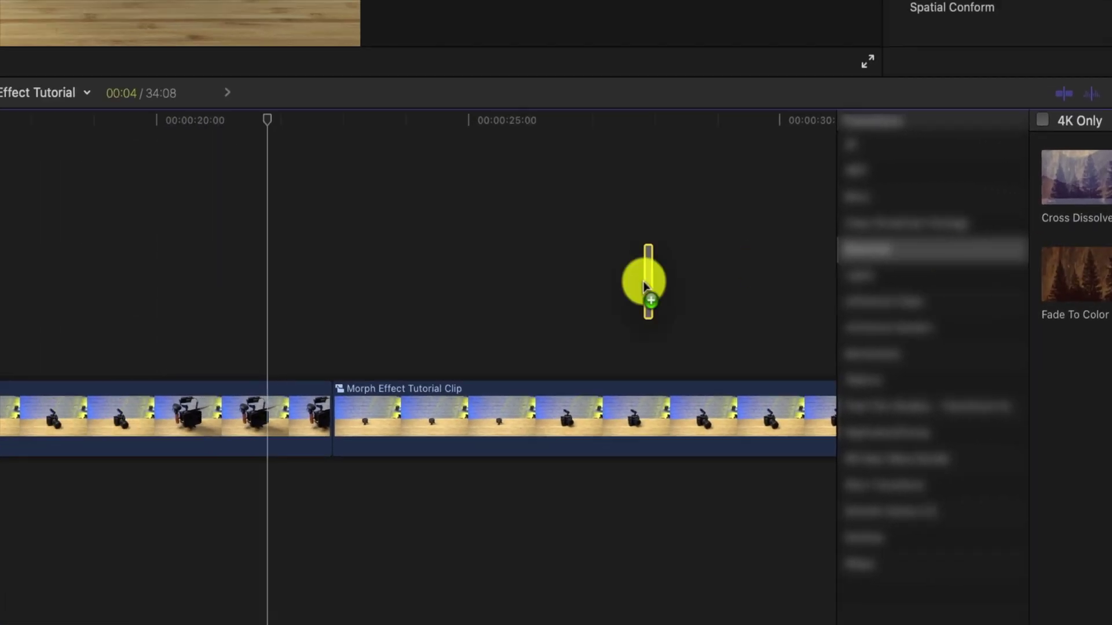
left_click_drag(644, 285, 330, 416)
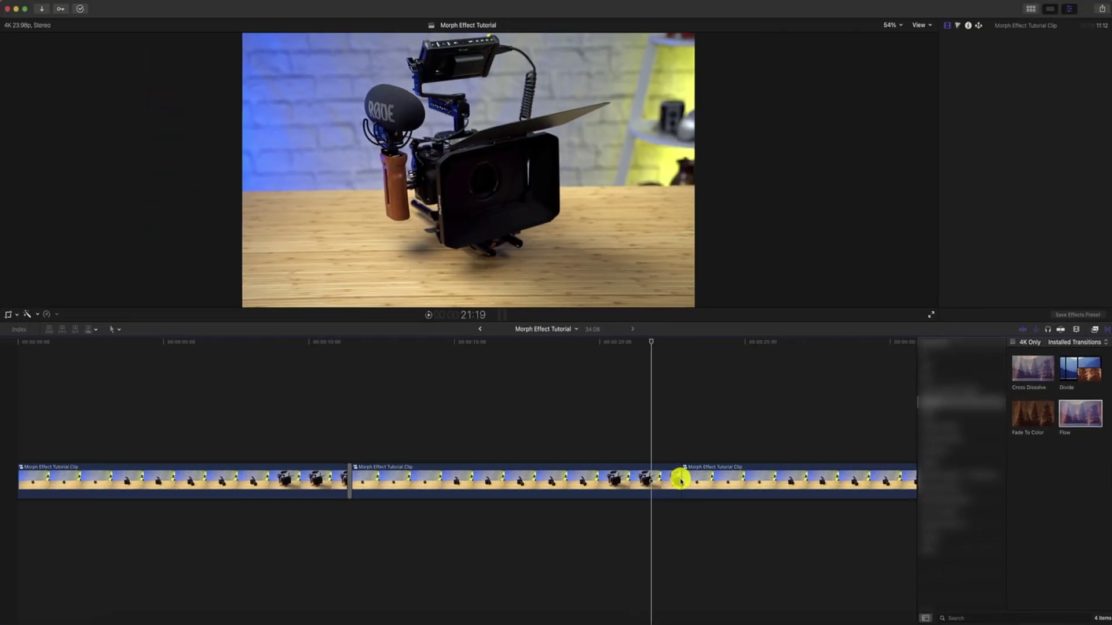
left_click_drag(681, 480, 681, 481)
left_click(577, 238)
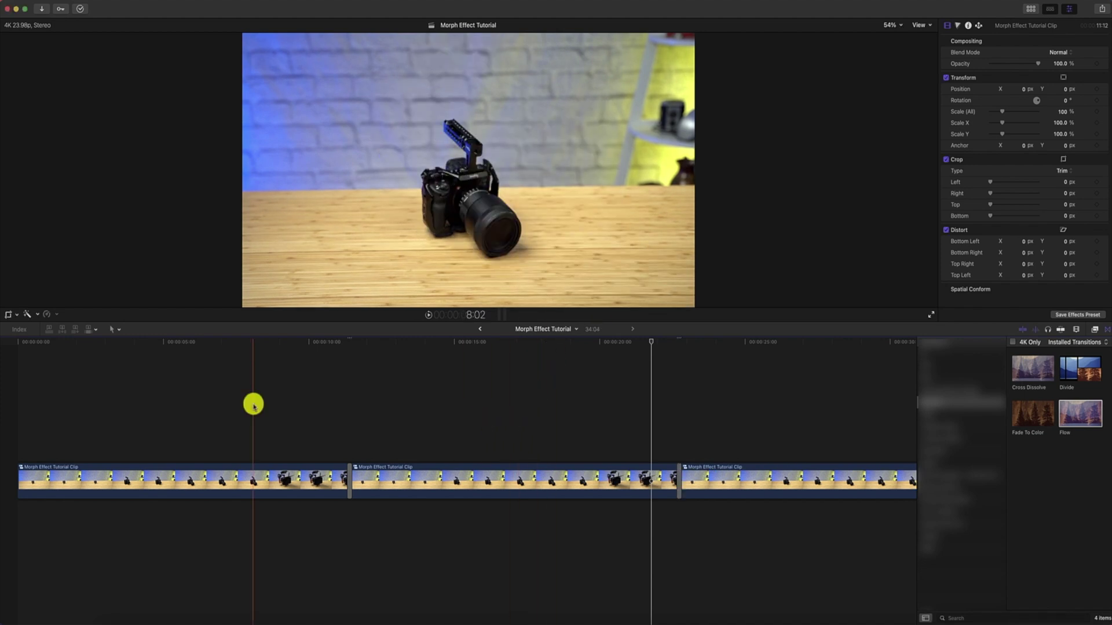
Combine everything into a 34:04 compound clip named 'Morph Effect Tutorial - long clip', then return to the start
key("super+a")
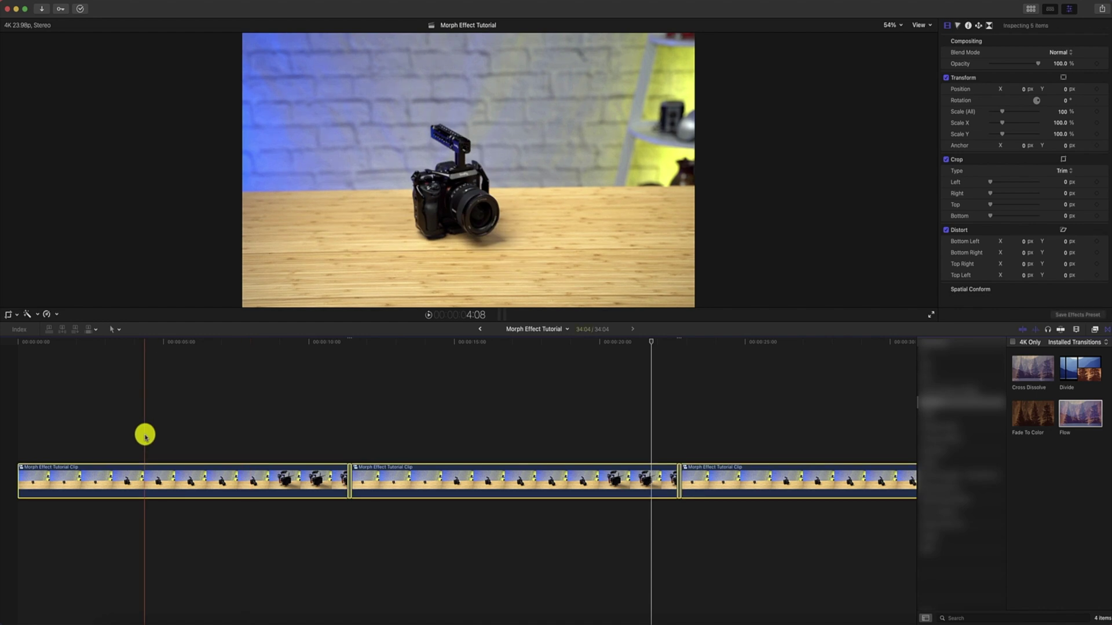
right_click(201, 472)
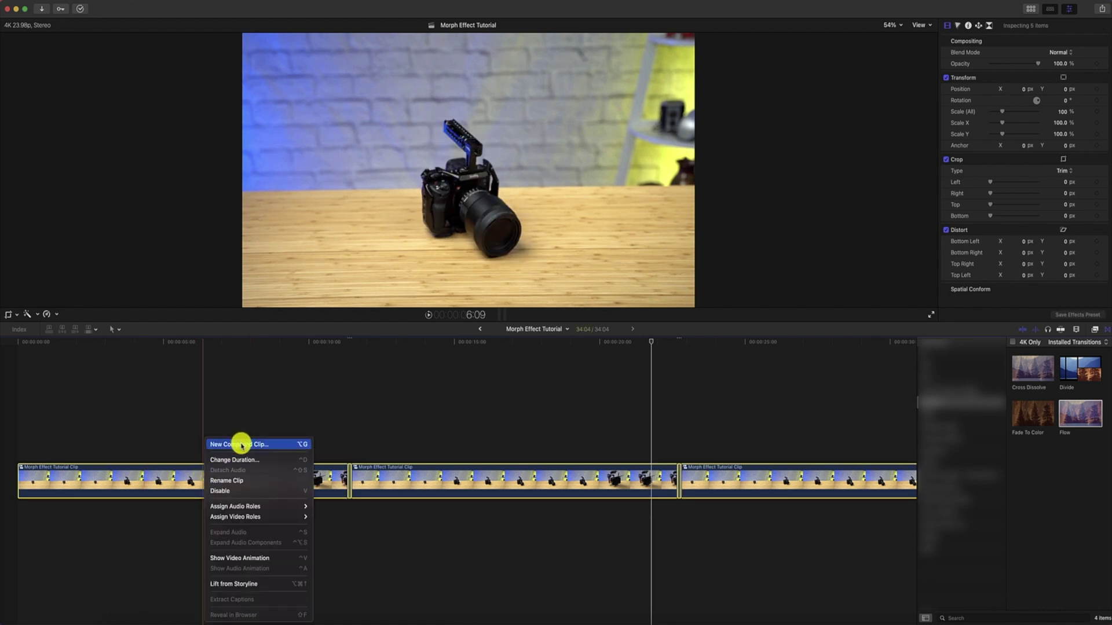
left_click(242, 445)
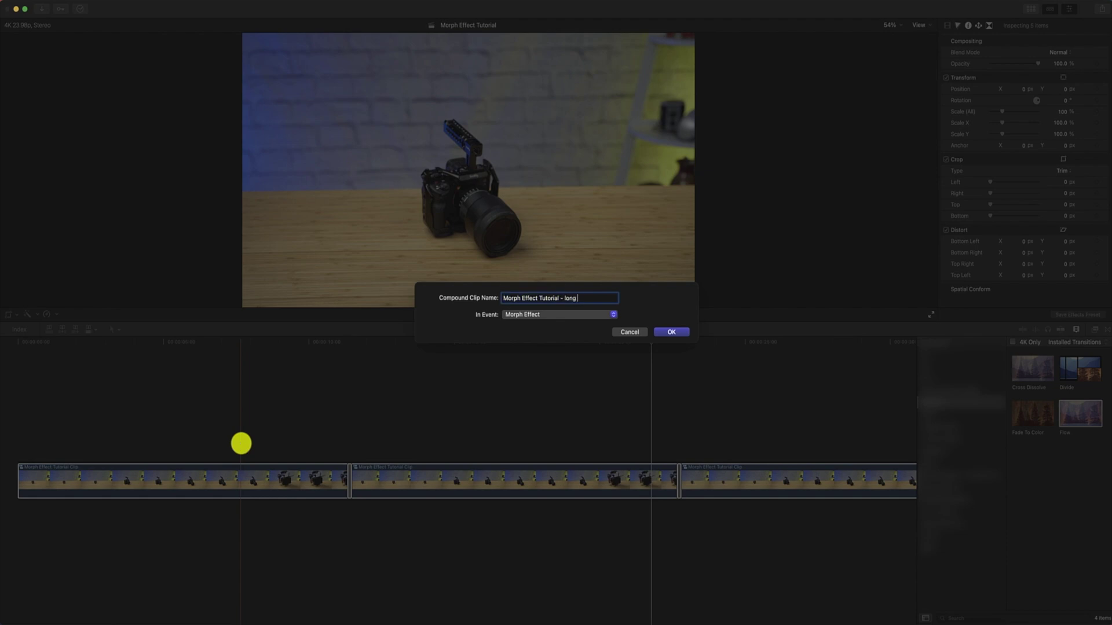
left_click(674, 332)
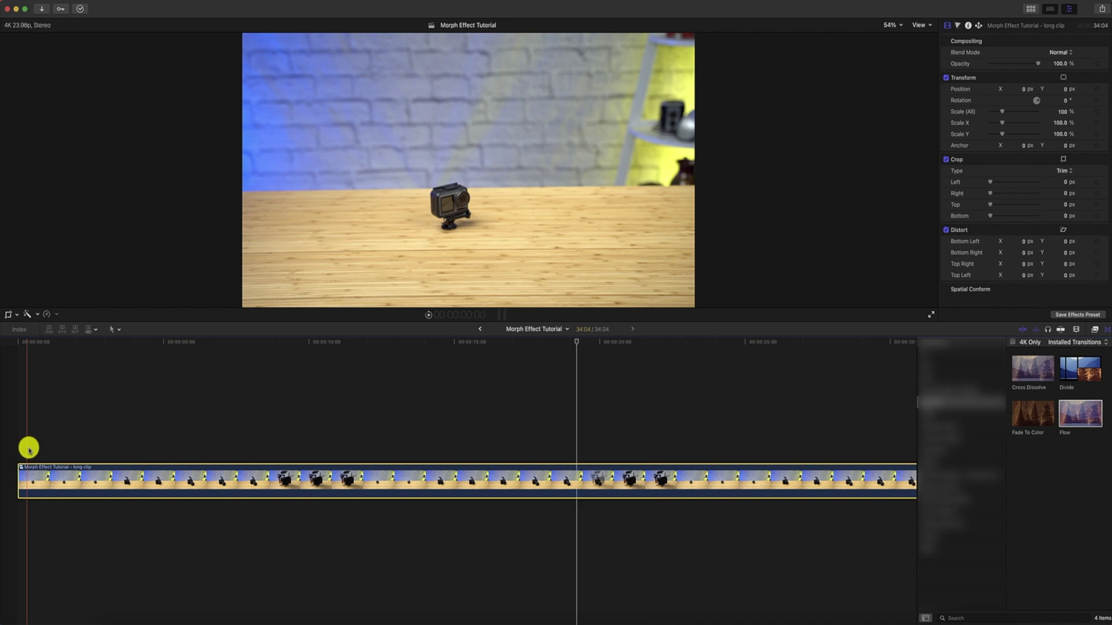
key("Home")
key("space")
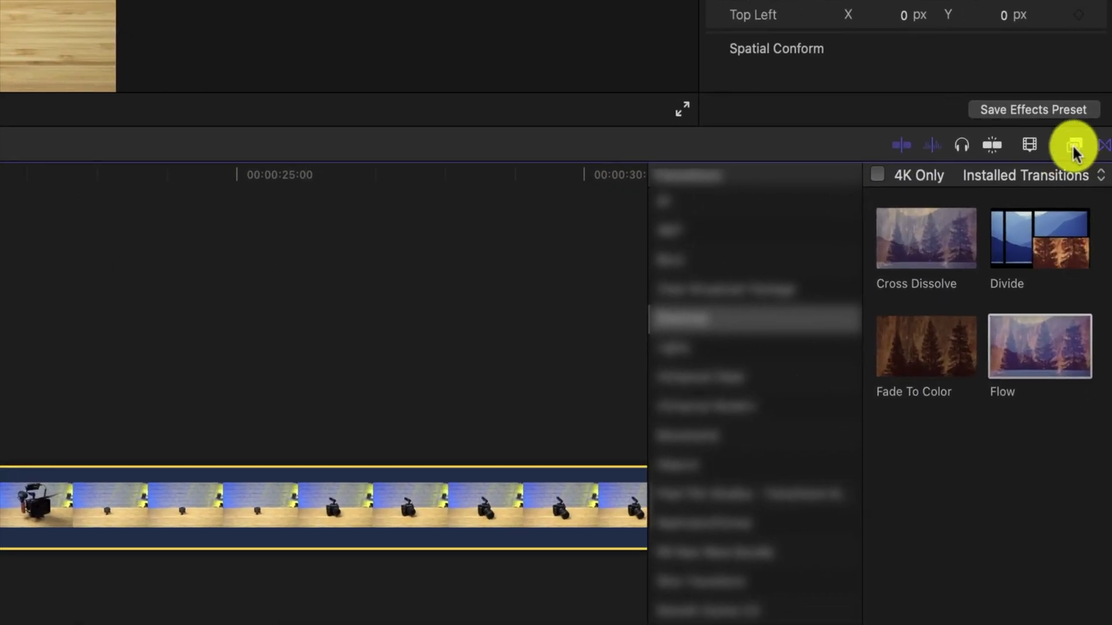
Search the video effects for 'handheld' and apply Handheld to the long compound clip
left_click(1074, 152)
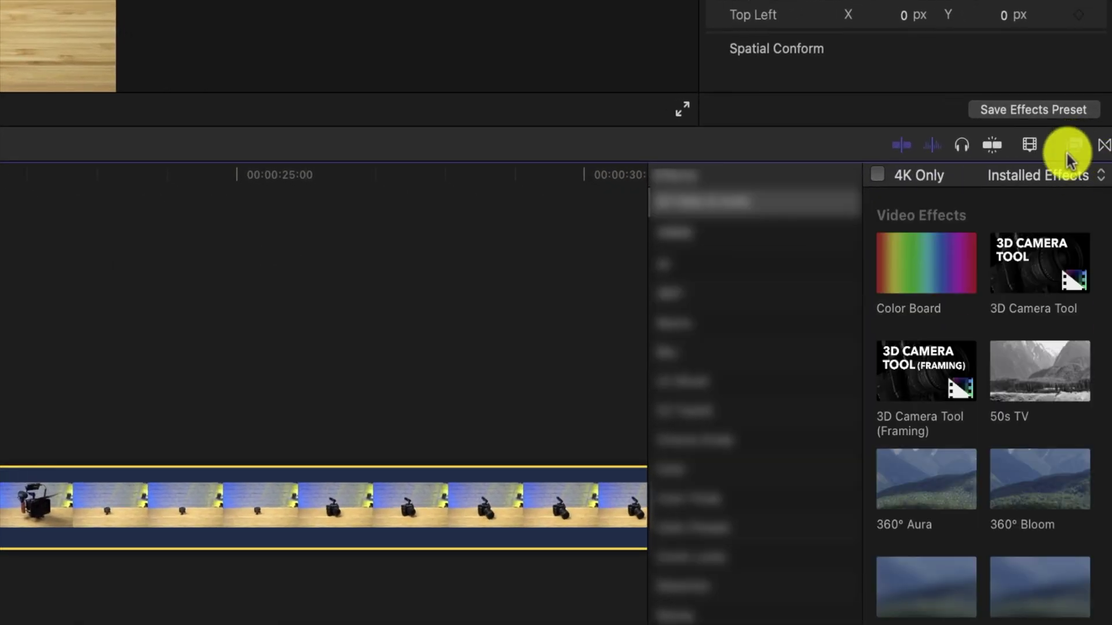
left_click(756, 611)
type("handheld")
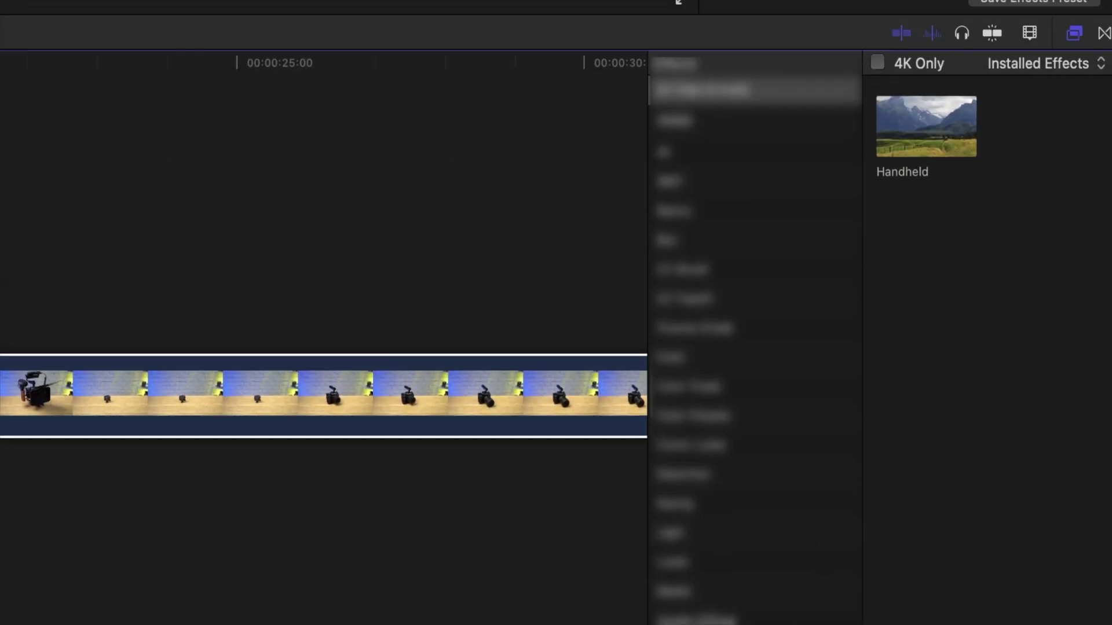
left_click(912, 171)
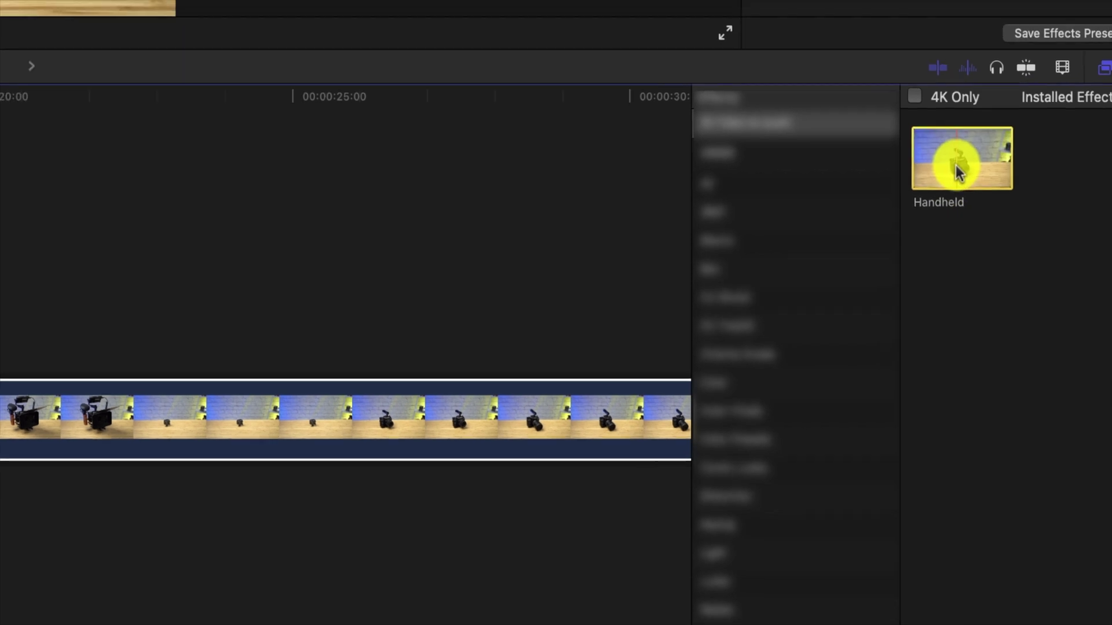
left_click_drag(959, 173, 0, 417)
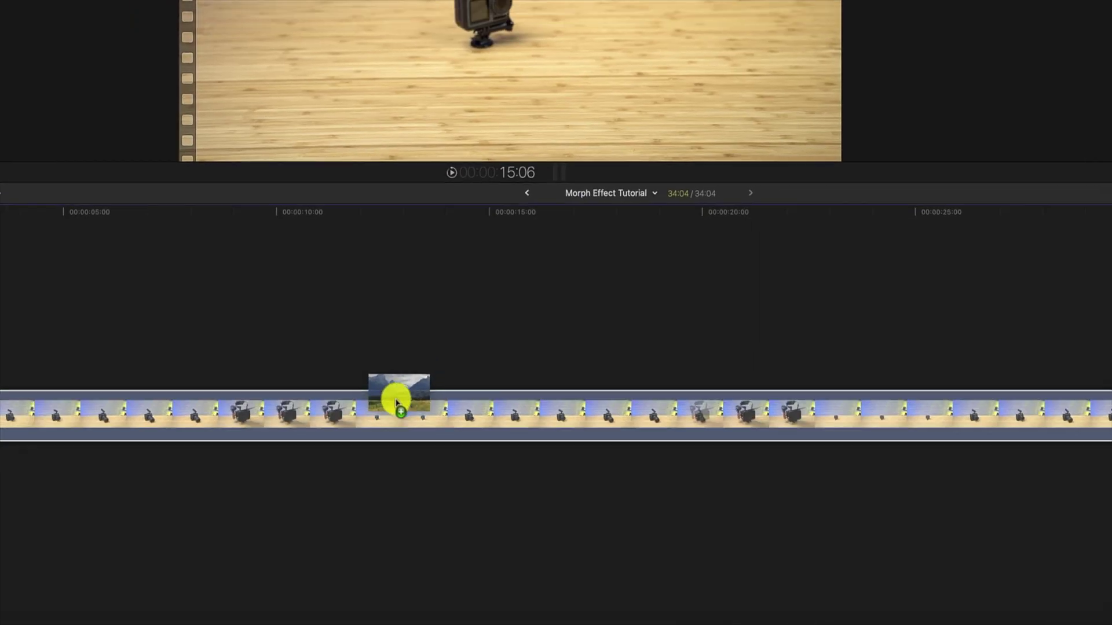